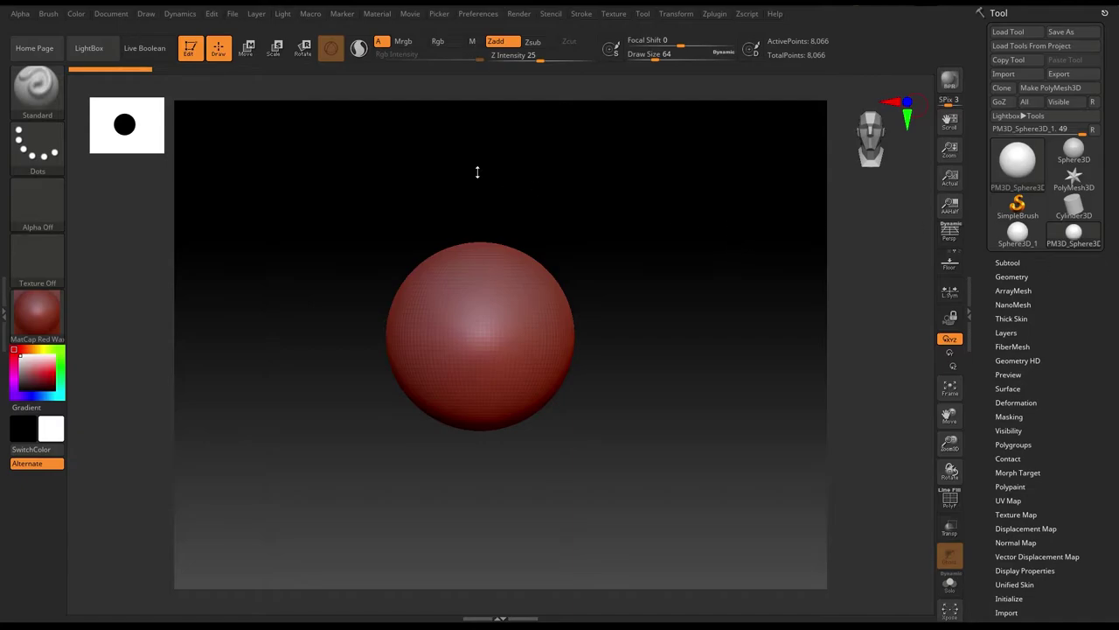
- Toggle the Draw palette's Floor grid off and back on so it shows beneath the sphere
{"action": "left_click", "coordinate": [145, 14]}
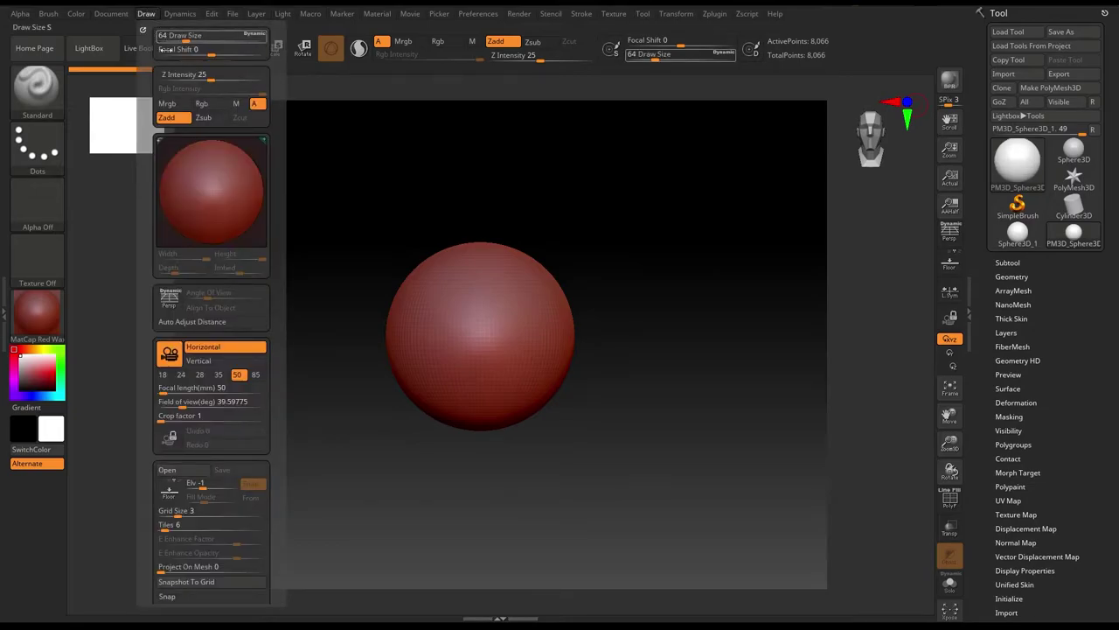
{"action": "scroll", "coordinate": [282, 376], "scroll_direction": "down", "scroll_amount": 5}
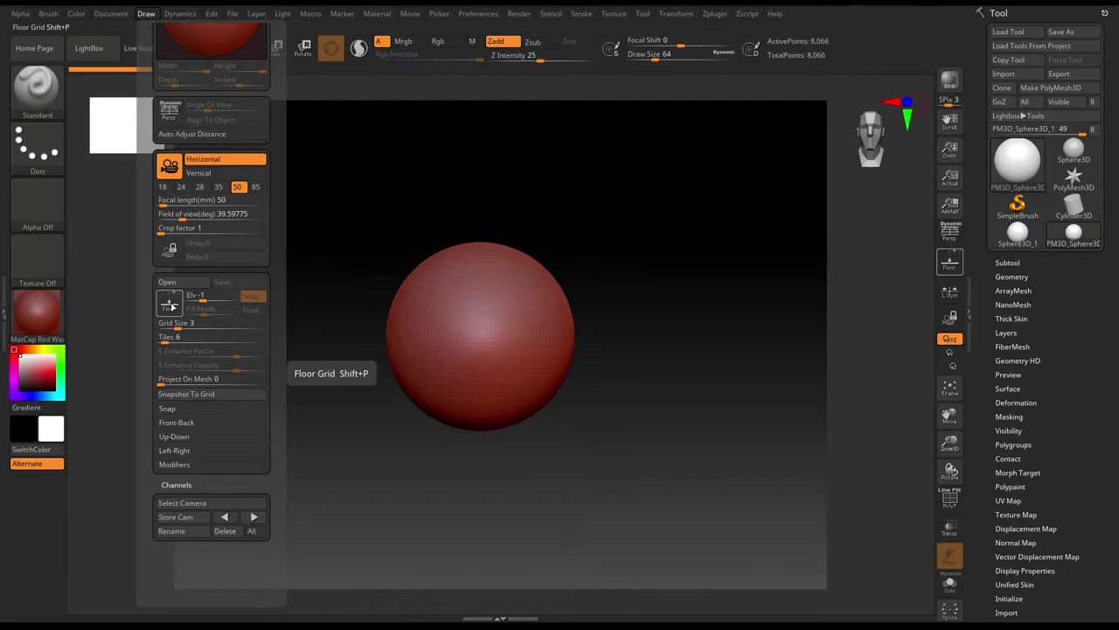
{"action": "left_click", "coordinate": [173, 307]}
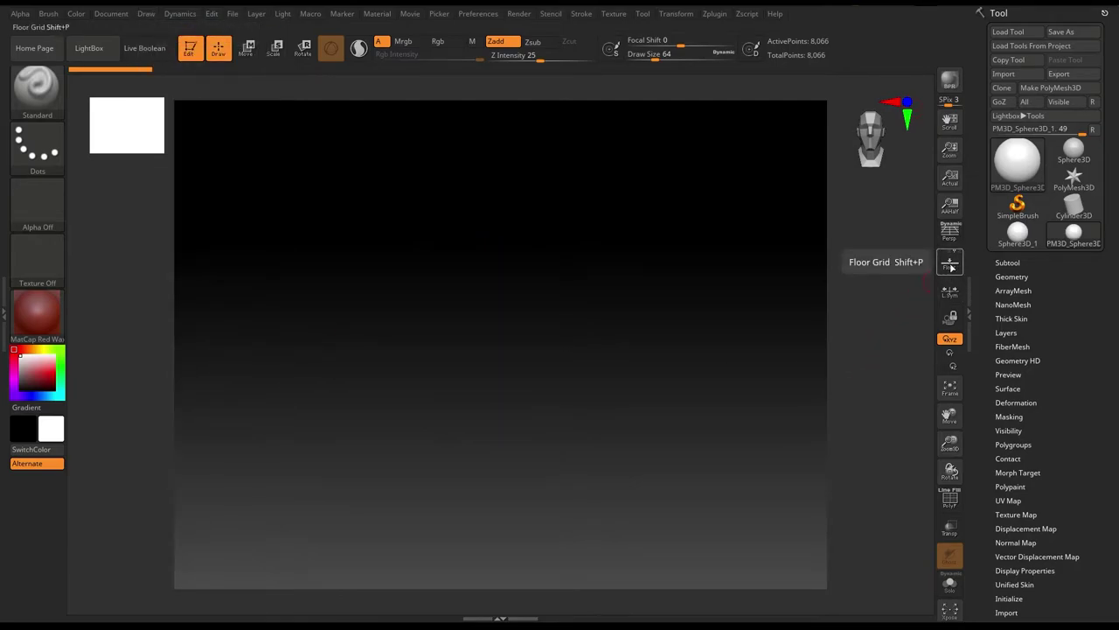
{"action": "left_click", "coordinate": [148, 14]}
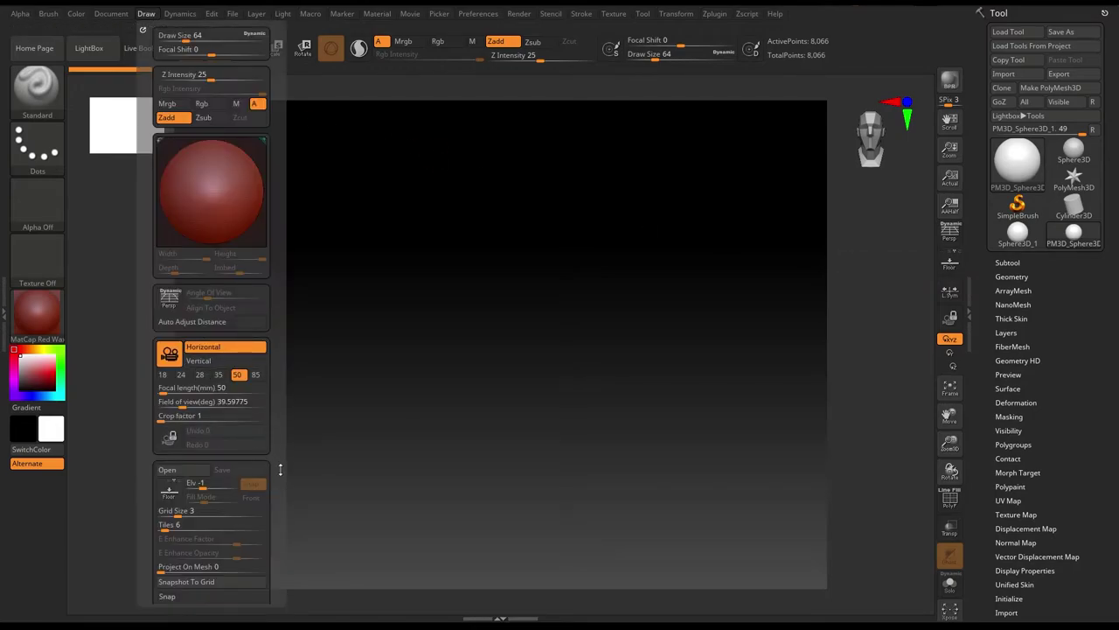
{"action": "scroll", "coordinate": [263, 385], "scroll_direction": "down", "scroll_amount": 4}
{"action": "left_click", "coordinate": [170, 330]}
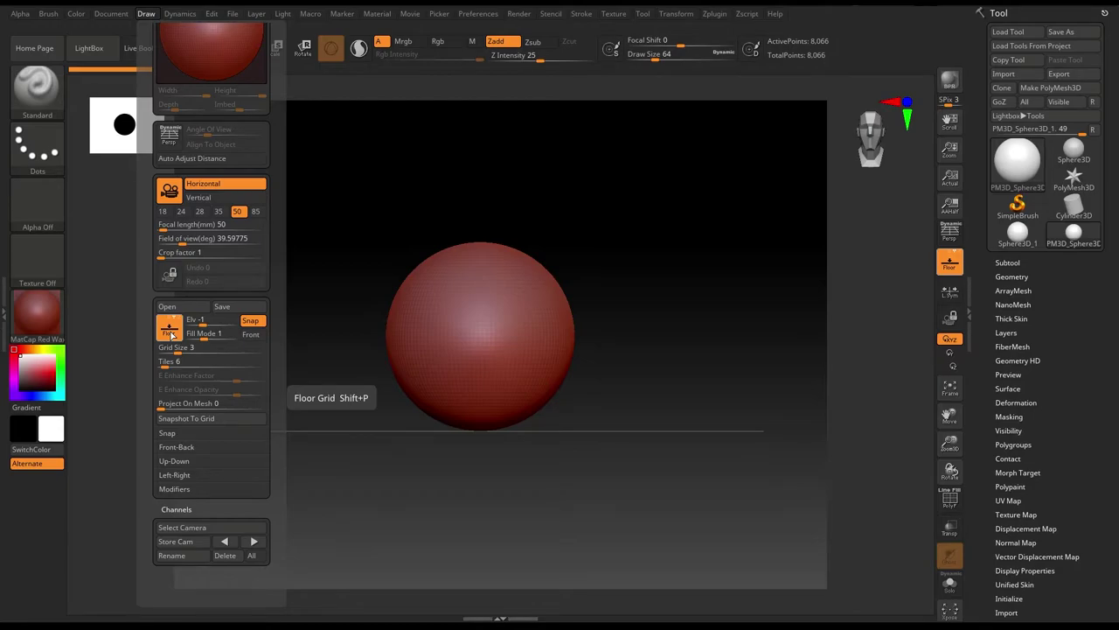
- Import Sw_Mtl_01_Frontref from D:\3D\3D Models as the Front-Back floor Map1 image
{"action": "left_click", "coordinate": [174, 448]}
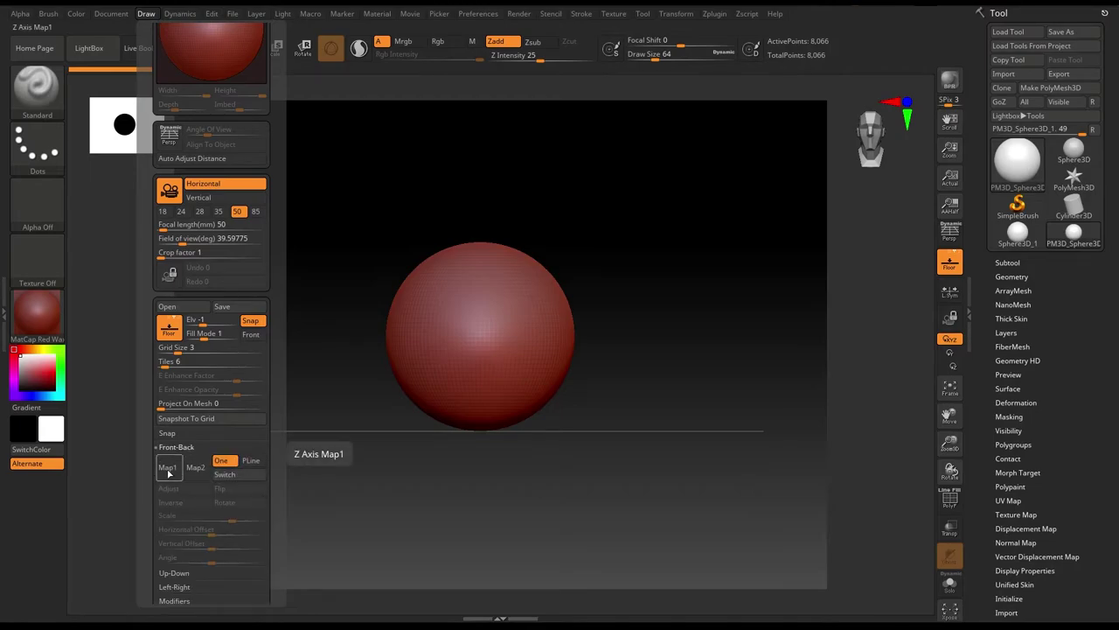
{"action": "left_click", "coordinate": [168, 472]}
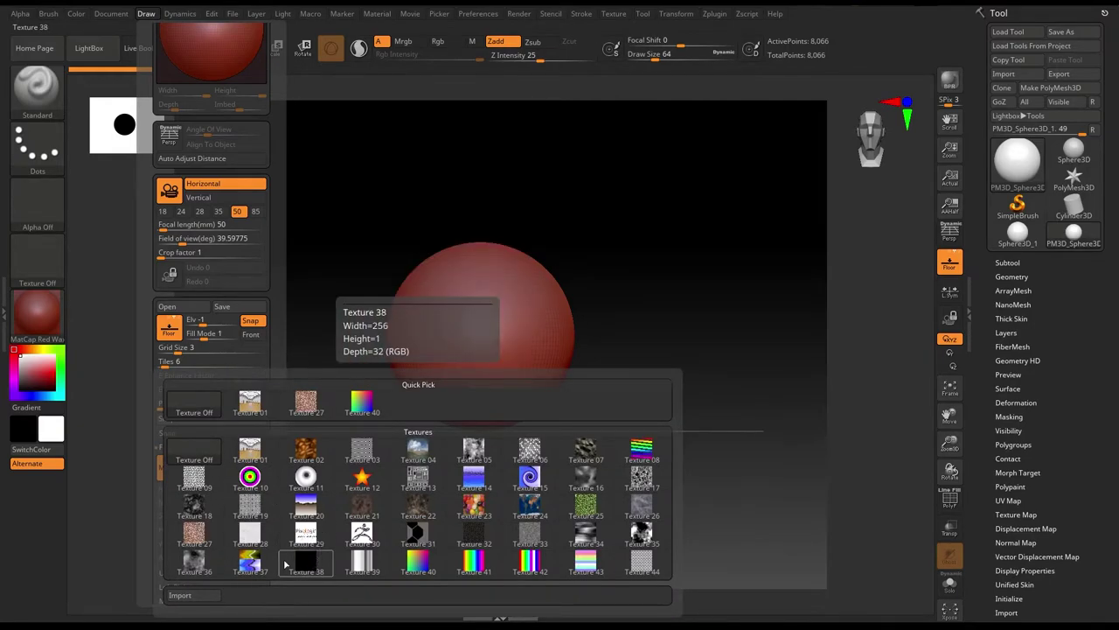
{"action": "left_click", "coordinate": [191, 598]}
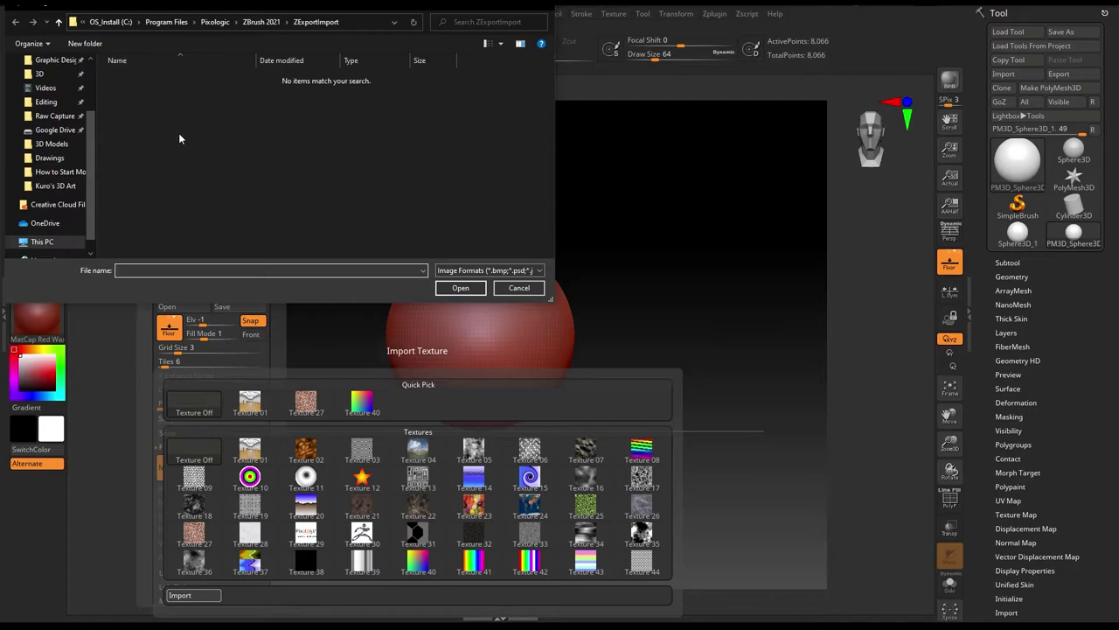
{"action": "left_click_drag", "start_coordinate": [88, 185], "coordinate": [92, 136]}
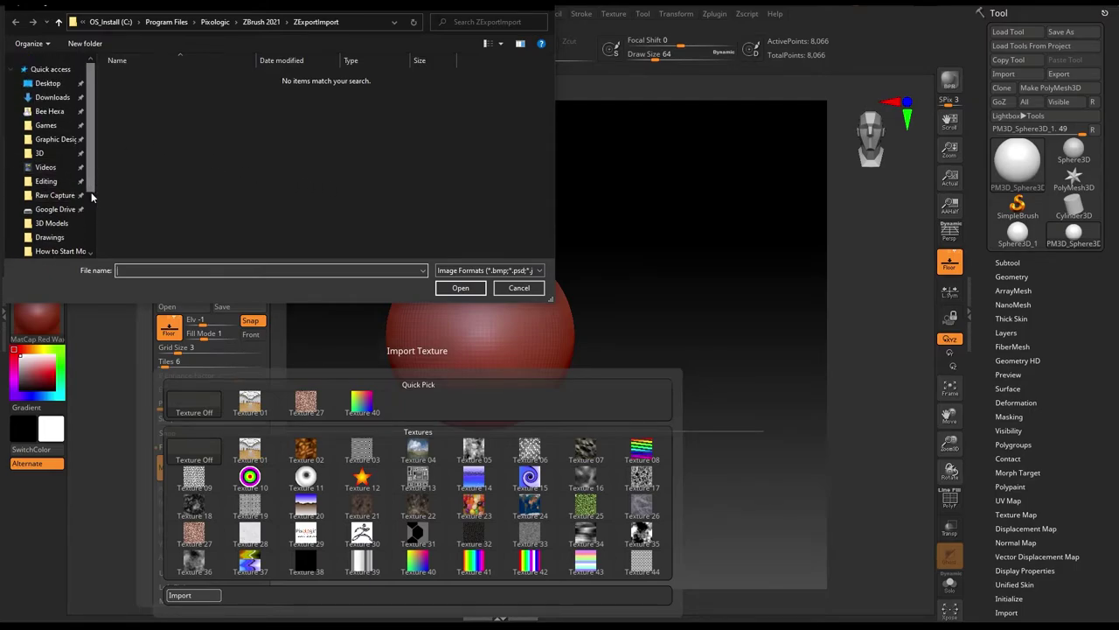
{"action": "left_click", "coordinate": [44, 153]}
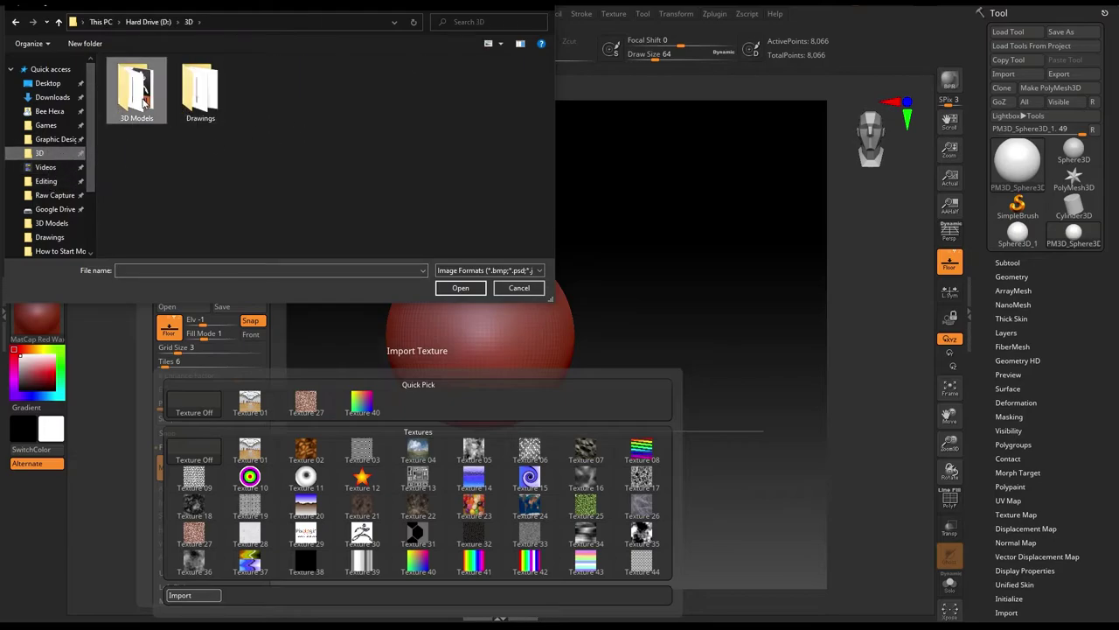
{"action": "double_click", "coordinate": [137, 95]}
{"action": "left_click", "coordinate": [136, 103]}
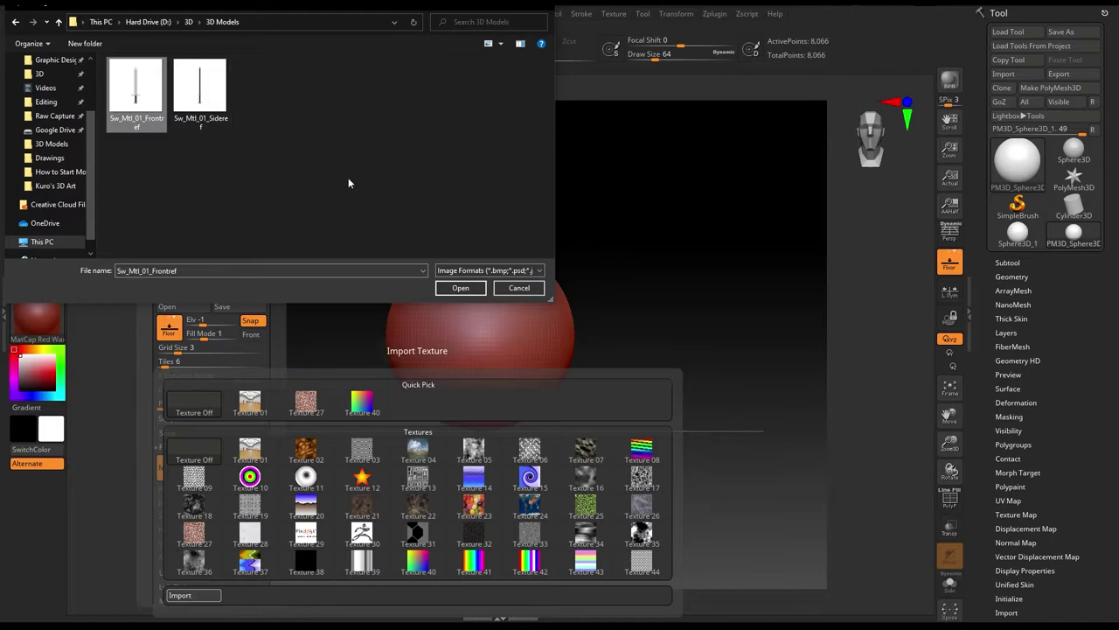
{"action": "left_click", "coordinate": [461, 287]}
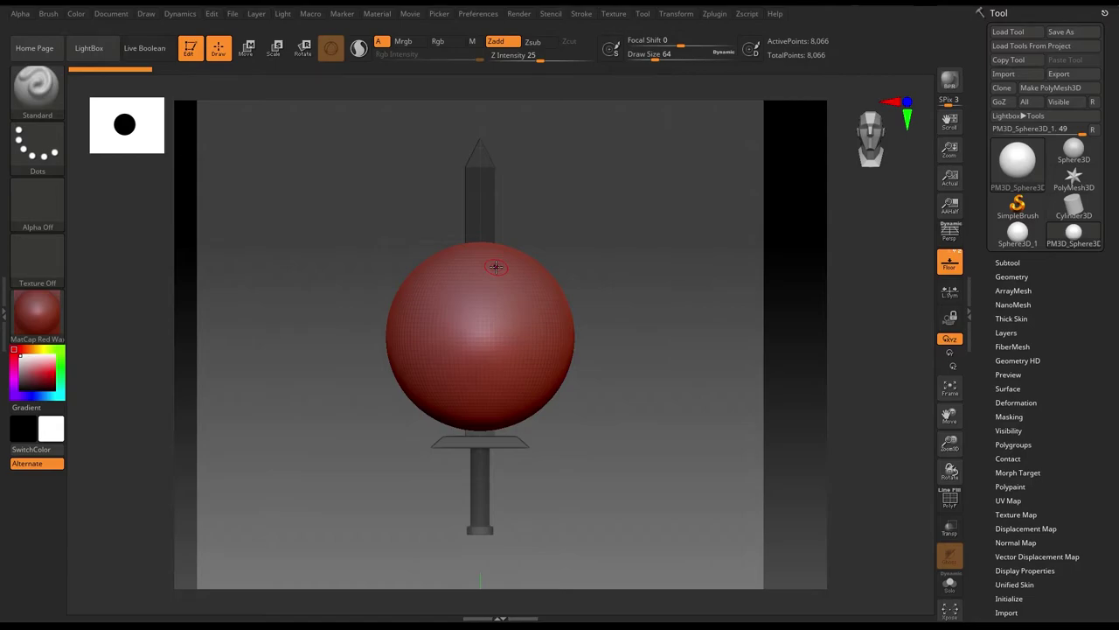
- Import Sw_Mtl_01_Sideref as the Left-Right floor map and orbit to view both references
{"action": "left_click", "coordinate": [146, 14]}
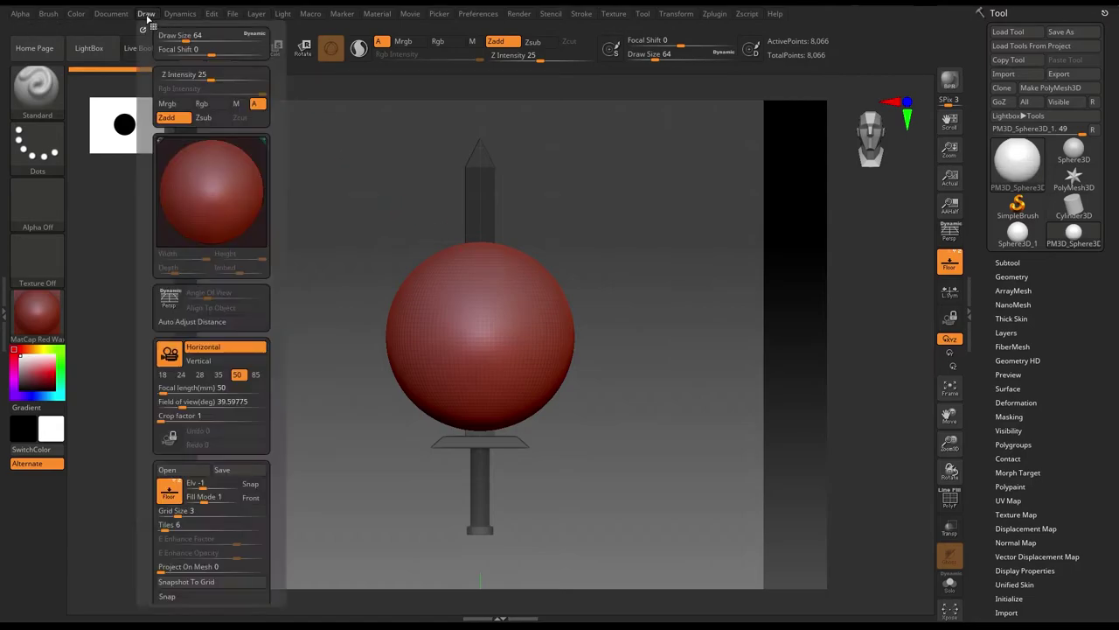
{"action": "left_click_drag", "start_coordinate": [278, 427], "coordinate": [273, 278]}
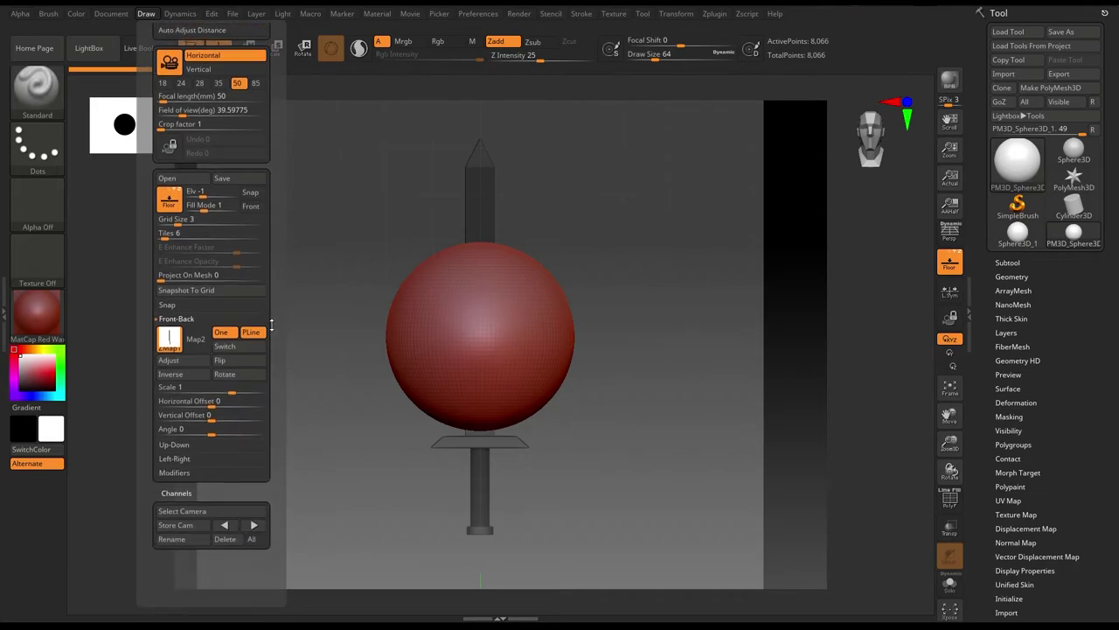
{"action": "left_click", "coordinate": [174, 456]}
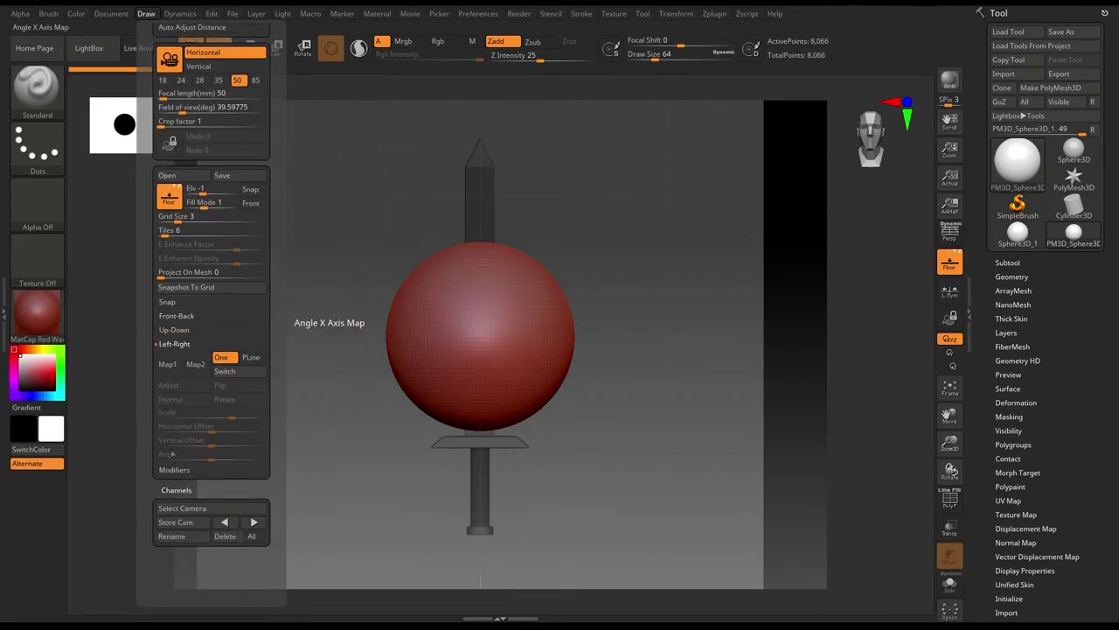
{"action": "left_click", "coordinate": [169, 364]}
{"action": "left_click", "coordinate": [179, 573]}
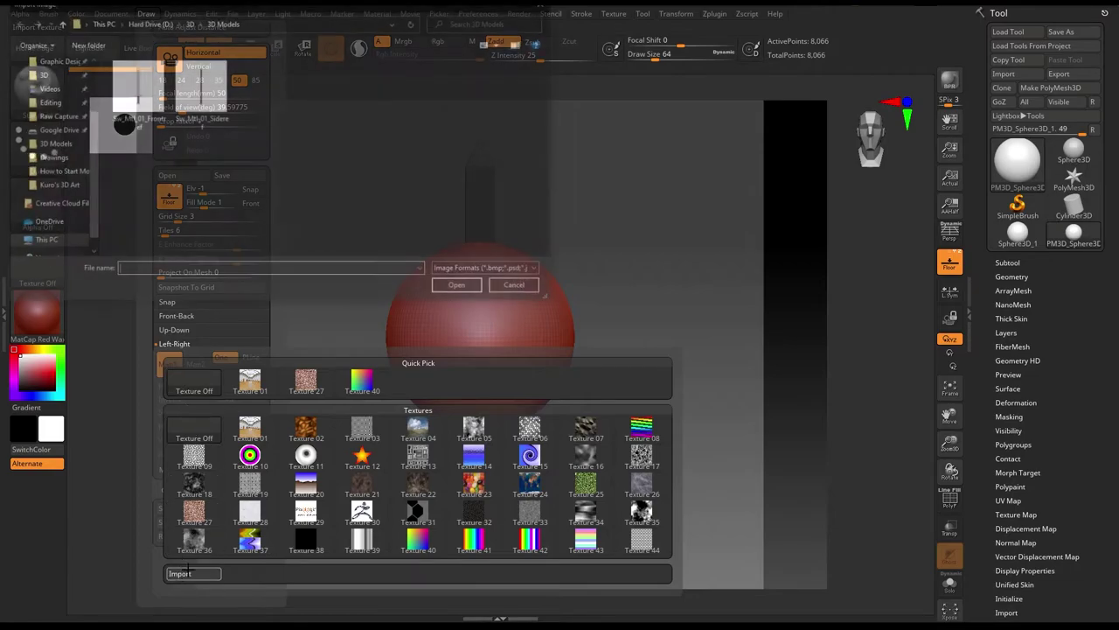
{"action": "left_click", "coordinate": [199, 87]}
{"action": "left_click", "coordinate": [460, 288]}
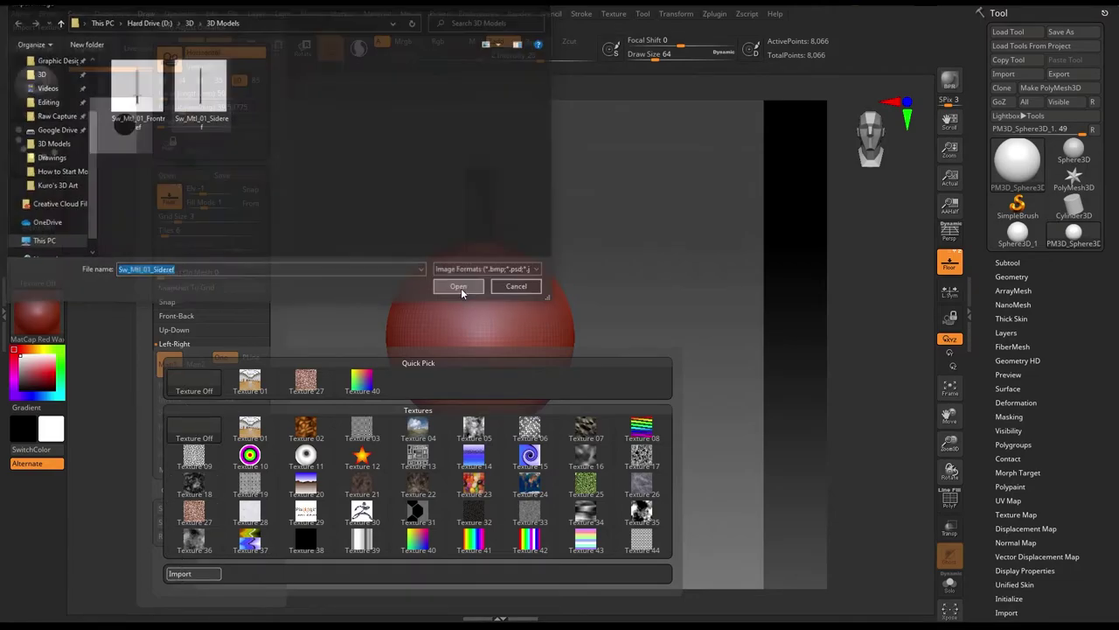
{"action": "left_click_drag", "start_coordinate": [620, 299], "coordinate": [647, 278]}
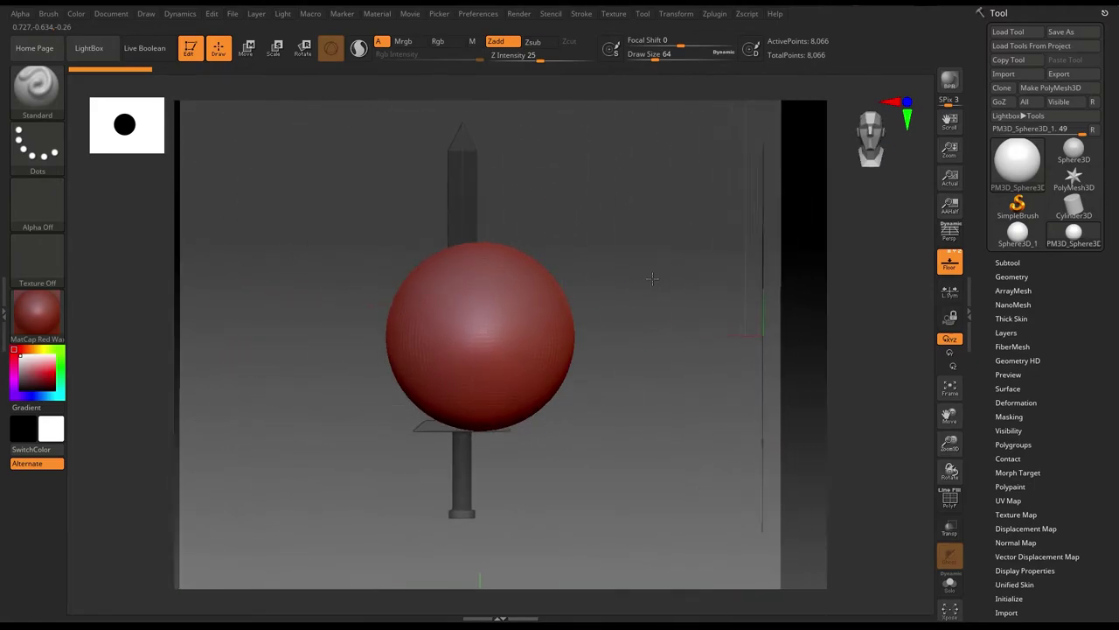
- In Draw > Floor, set Fill Mode to 3, then return it to 1
{"action": "left_click", "coordinate": [146, 15]}
{"action": "left_click", "coordinate": [146, 14]}
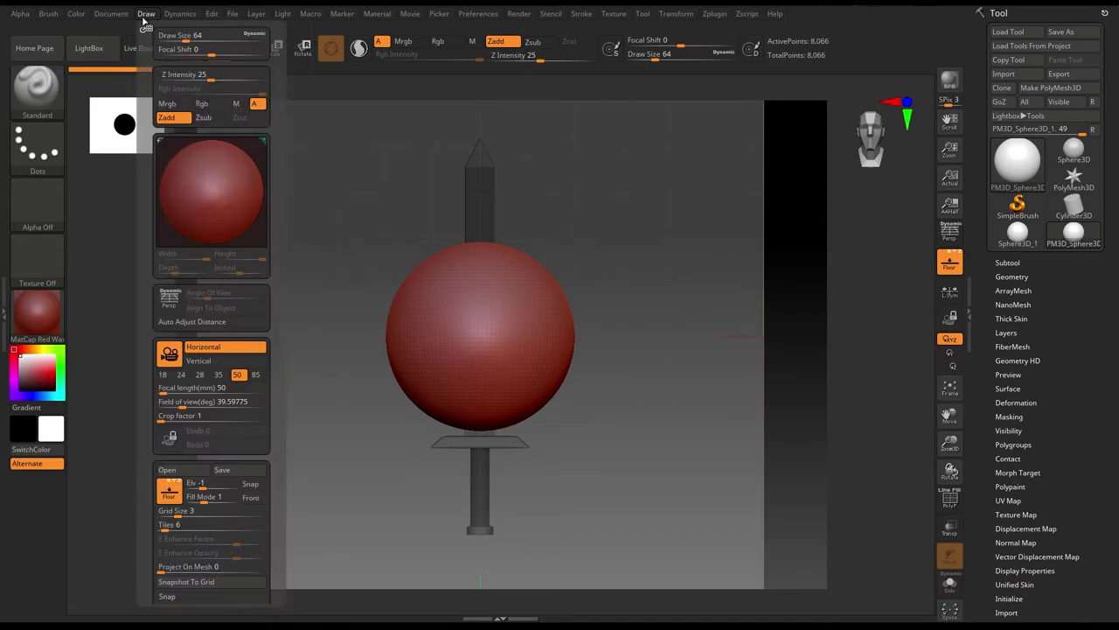
{"action": "left_click", "coordinate": [213, 500]}
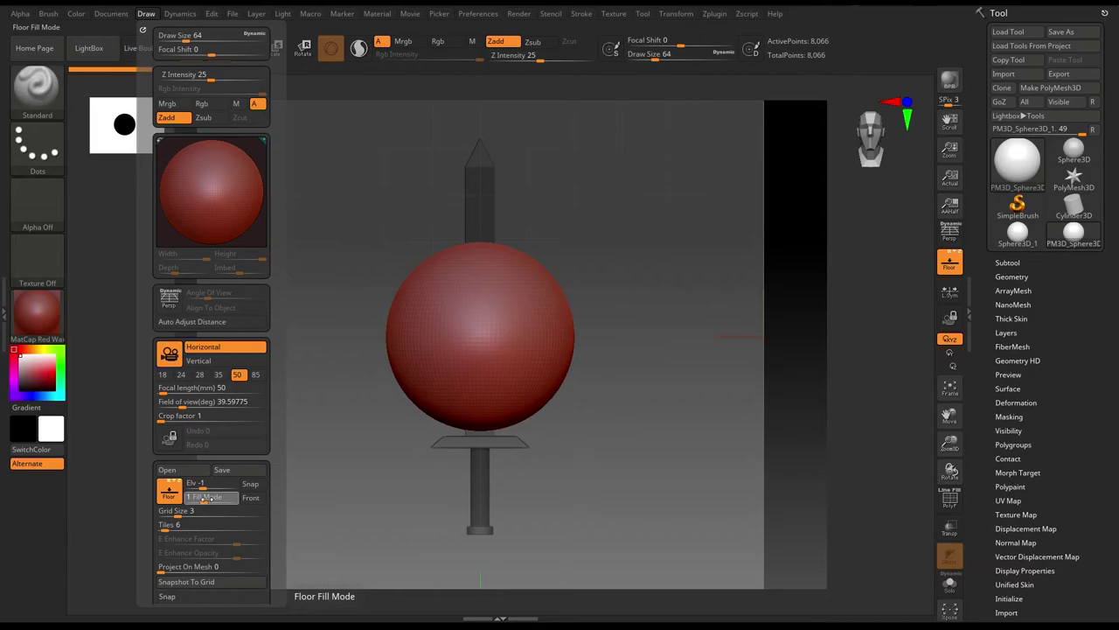
{"action": "left_click", "coordinate": [243, 502]}
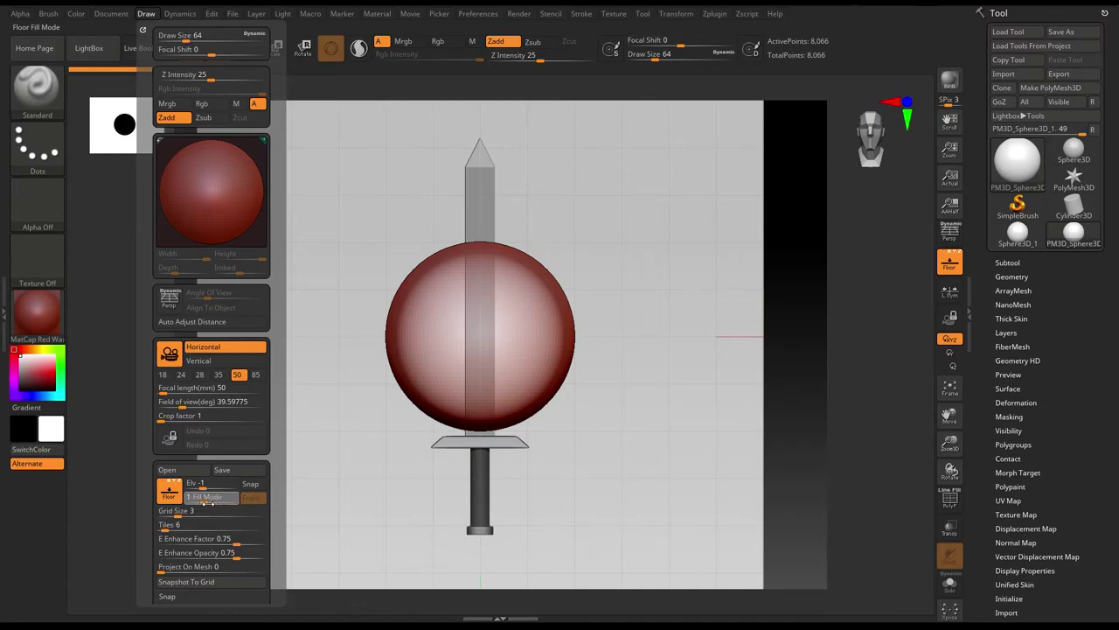
{"action": "left_click", "coordinate": [203, 502]}
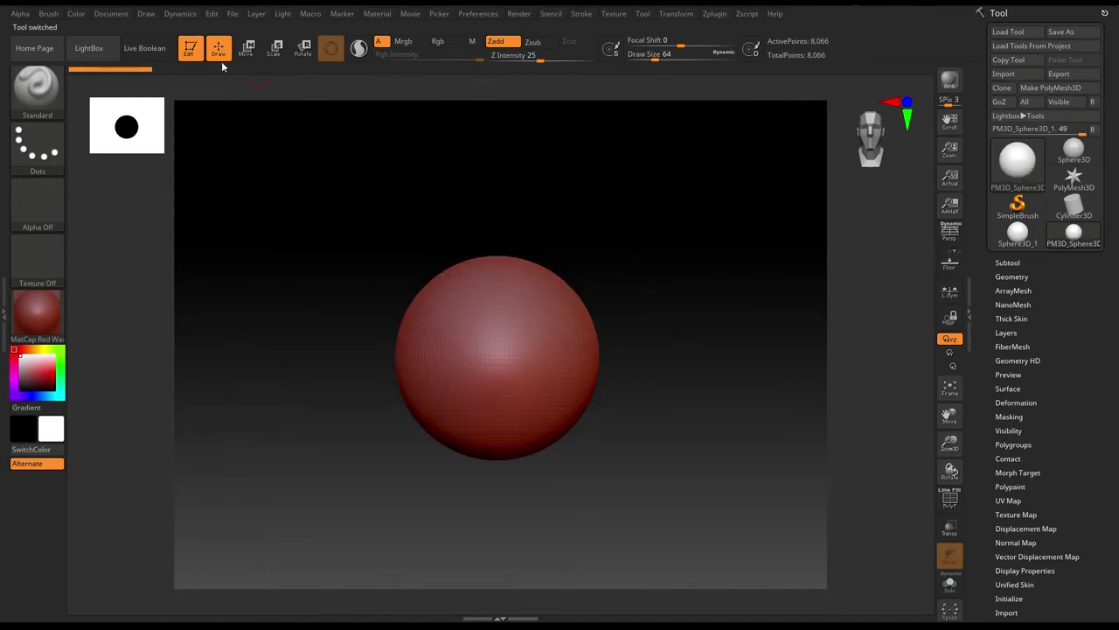
- Switch the Draw palette's Floor grid back on beneath the sphere
{"action": "left_click", "coordinate": [146, 14]}
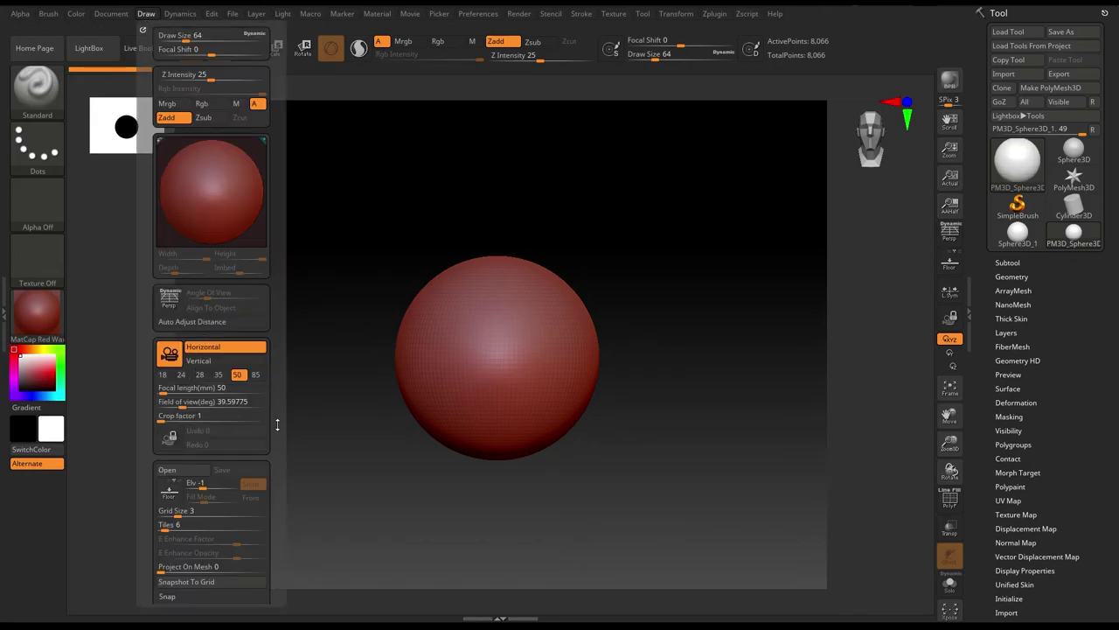
{"action": "scroll", "coordinate": [279, 426], "scroll_direction": "down", "scroll_amount": 3}
{"action": "scroll", "coordinate": [280, 375], "scroll_direction": "down", "scroll_amount": 1}
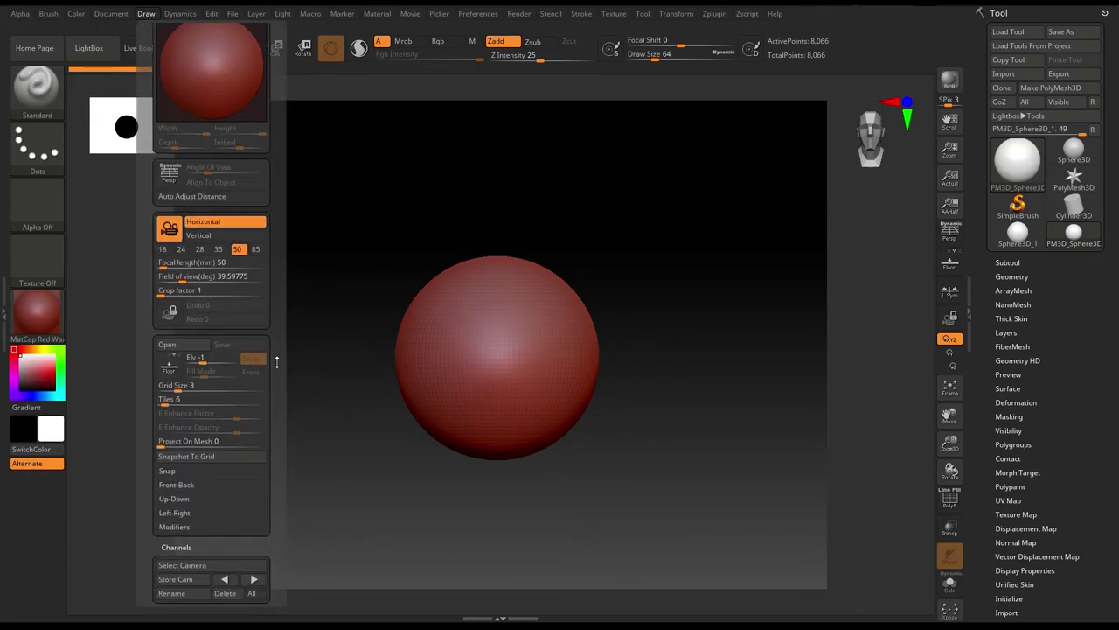
{"action": "left_click", "coordinate": [166, 367]}
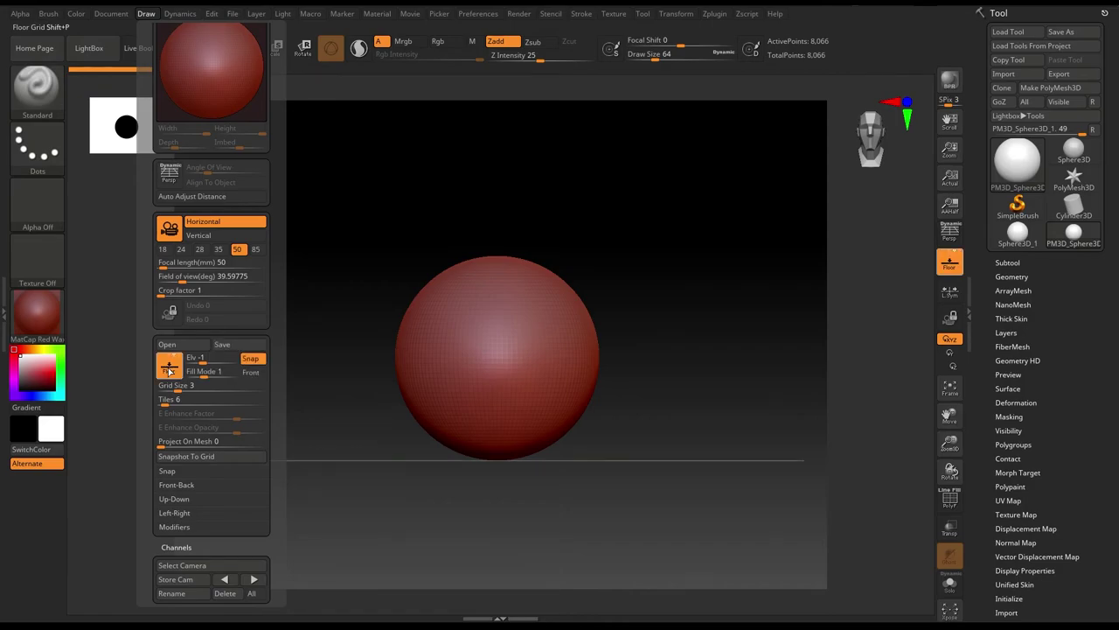
- Import Sw_Mtl_01_Frontref from D:\3D\3D Models as the Front-Back floor map
{"action": "scroll", "coordinate": [271, 459], "scroll_direction": "down", "scroll_amount": 1}
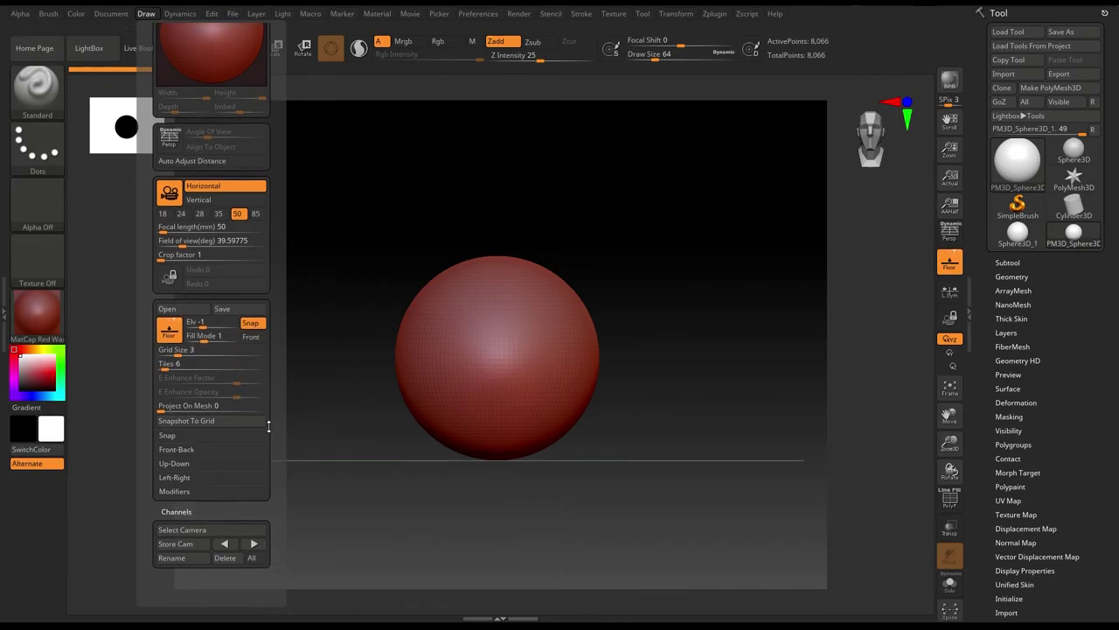
{"action": "left_click", "coordinate": [167, 447]}
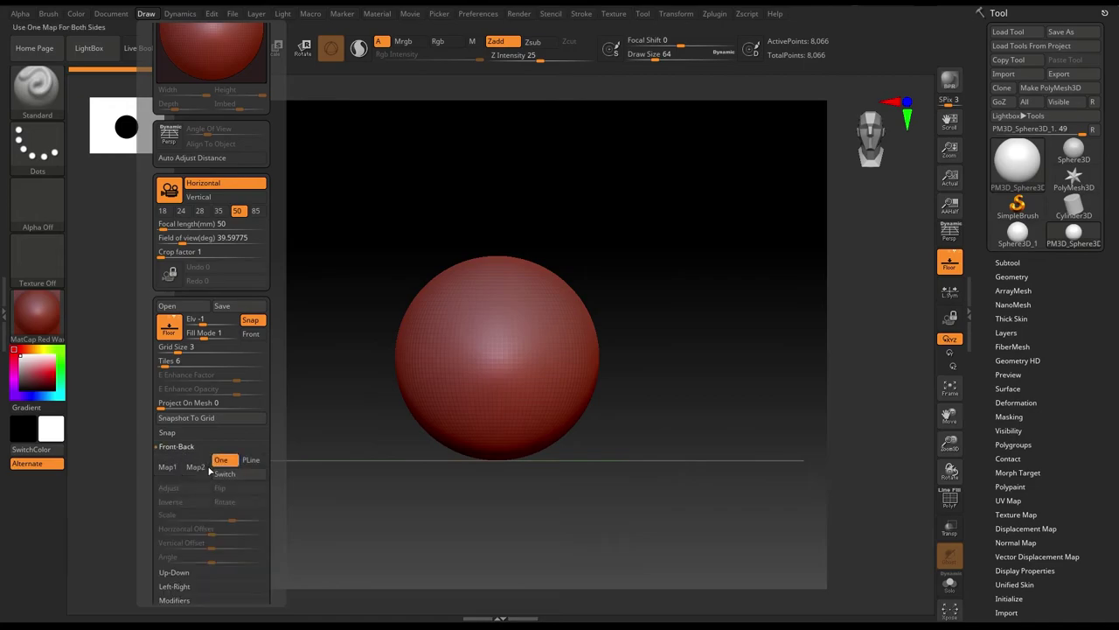
{"action": "left_click", "coordinate": [167, 467]}
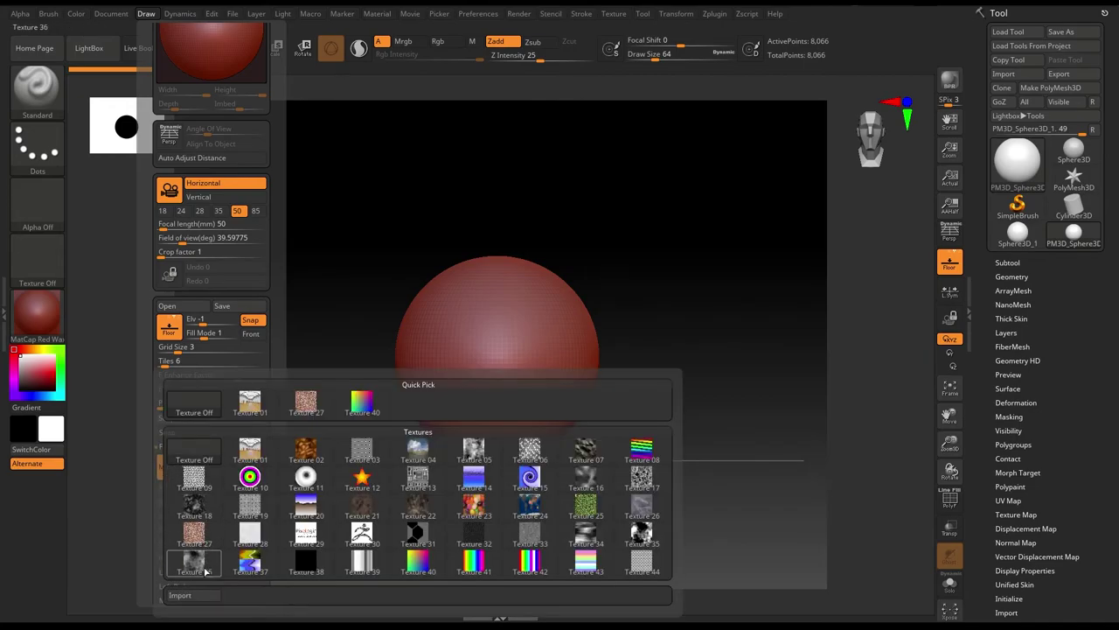
{"action": "left_click", "coordinate": [183, 595]}
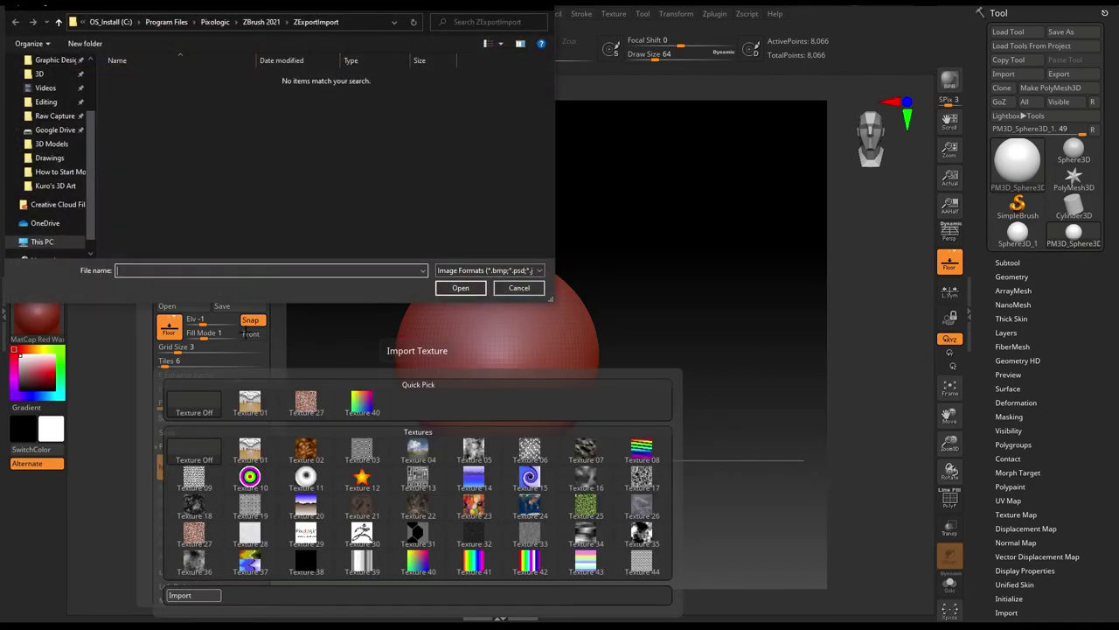
{"action": "scroll", "coordinate": [39, 118], "scroll_direction": "up", "scroll_amount": 1}
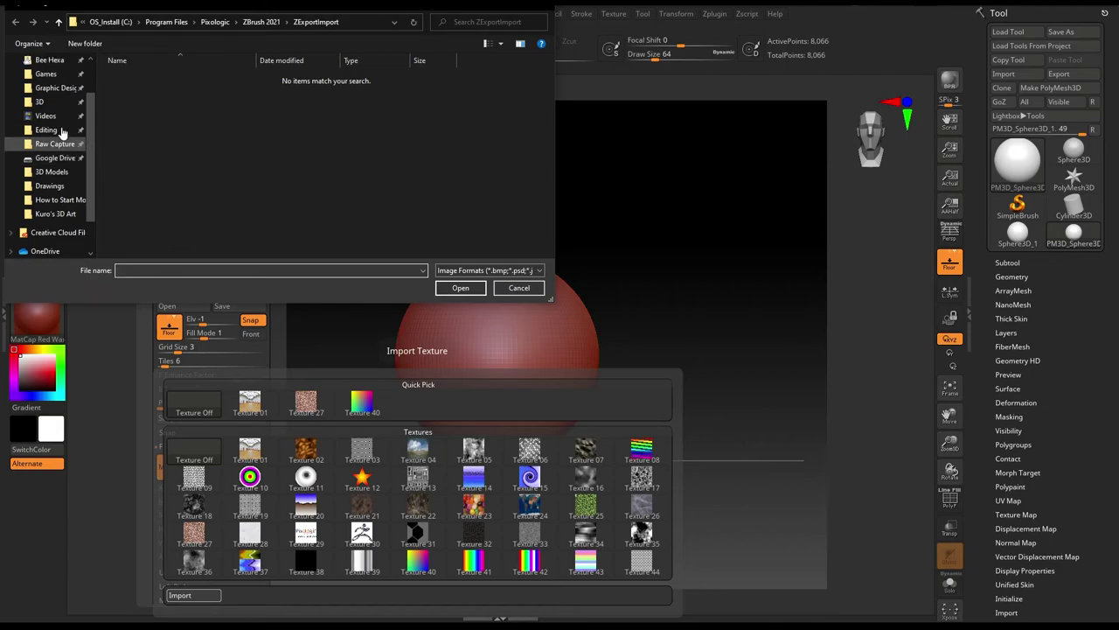
{"action": "left_click", "coordinate": [44, 102]}
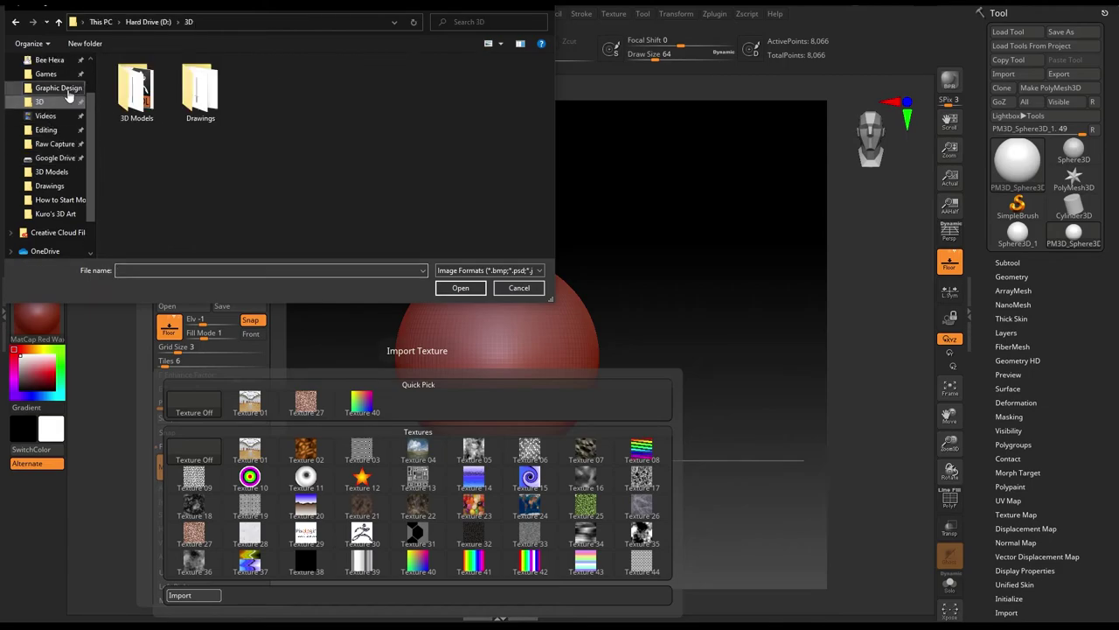
{"action": "double_click", "coordinate": [136, 94]}
{"action": "left_click", "coordinate": [133, 97]}
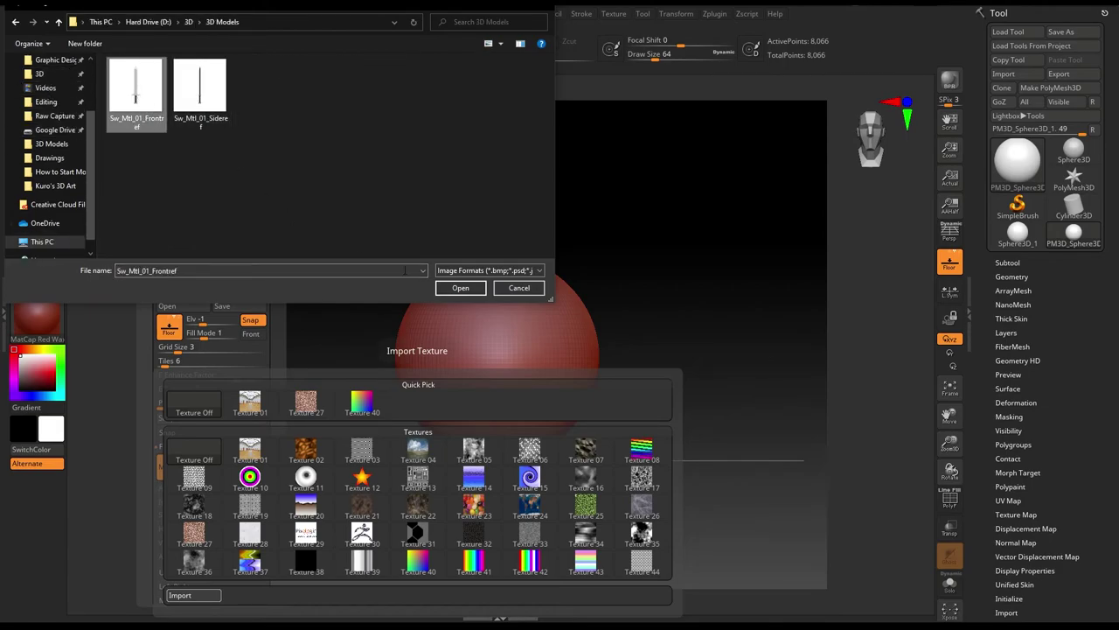
{"action": "left_click", "coordinate": [460, 288]}
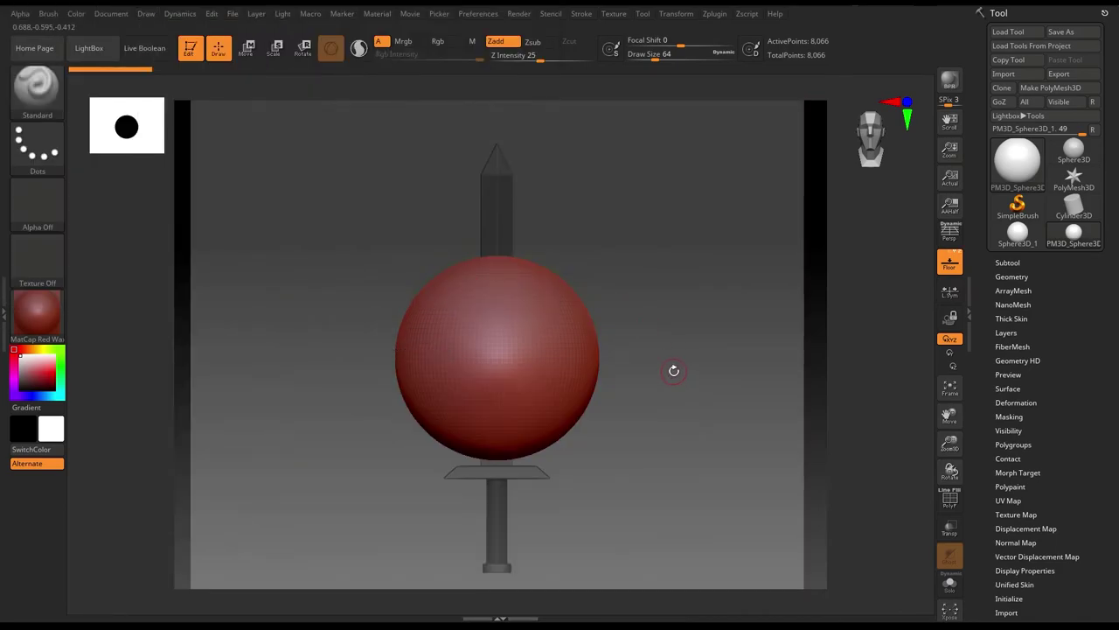